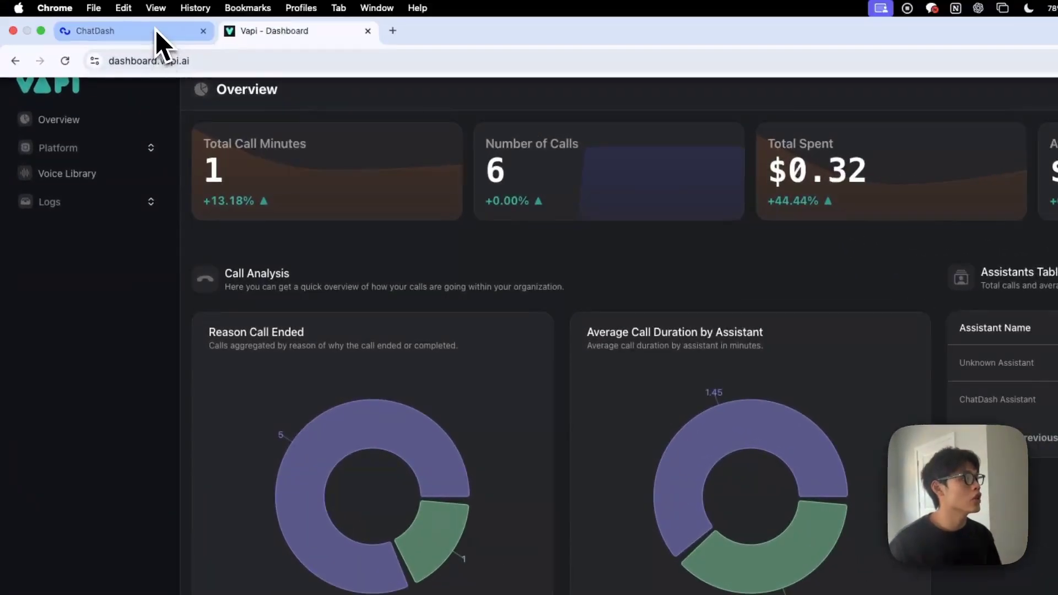
Step: Switch to the ChatDash tab showing the agency onboarding welcome page
left_click(126, 11)
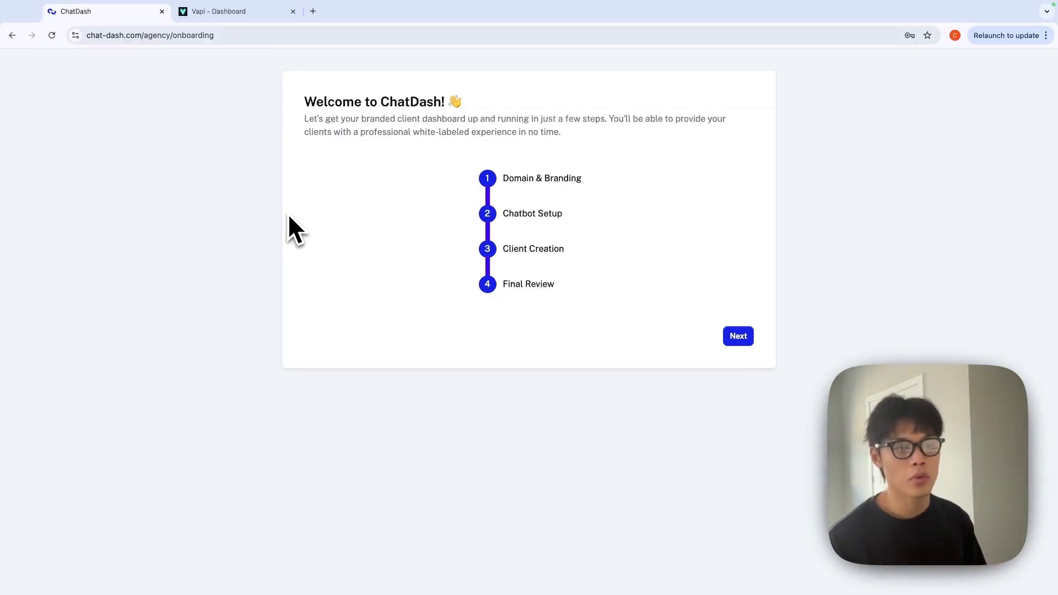
Step: Start the wizard, add the agency-xequ26 chat-dash.com subdomain and apply the purple theme swatch
left_click(738, 336)
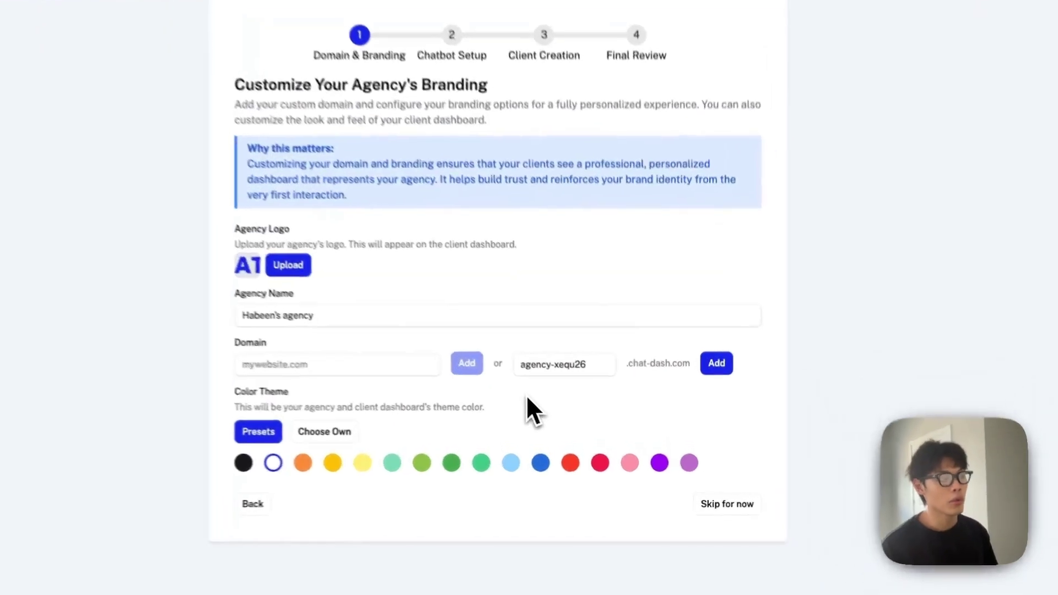
left_click(716, 360)
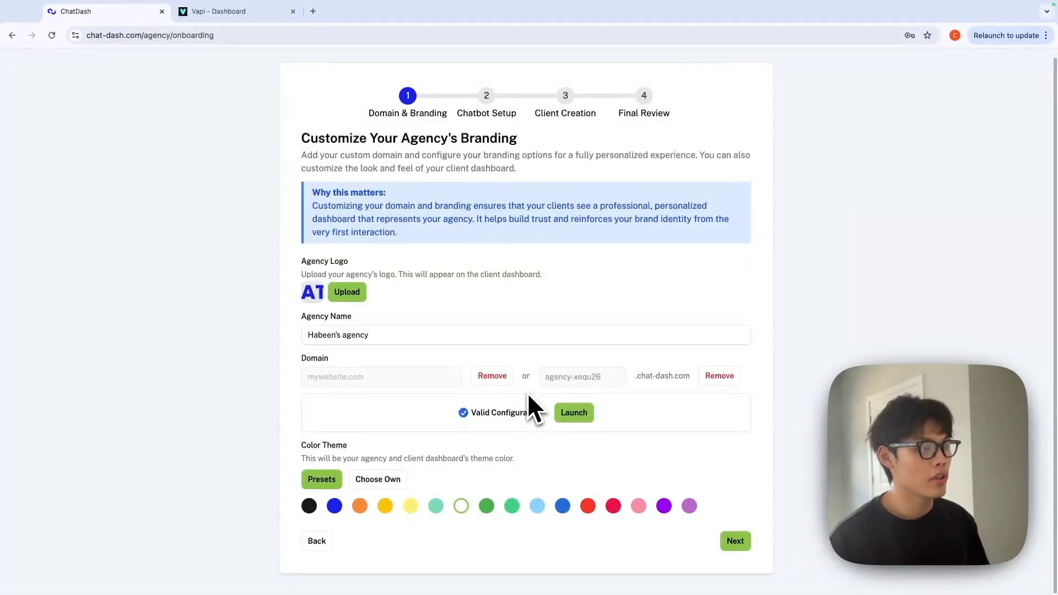
left_click(664, 506)
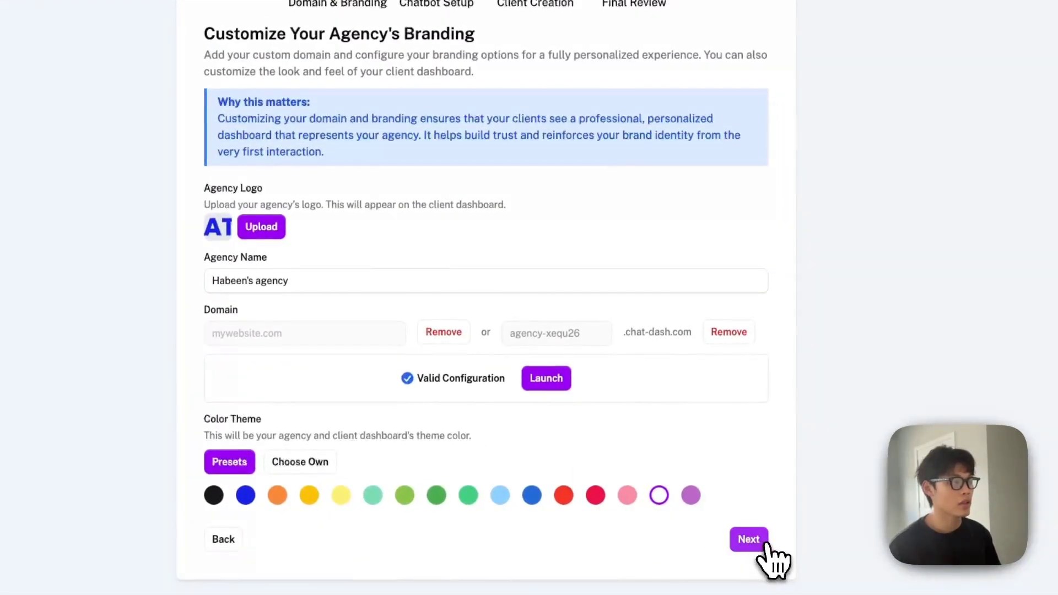
Step: Pick Vapi as the chatbot platform and name the chatbot 'Vapi Demo'
left_click(748, 540)
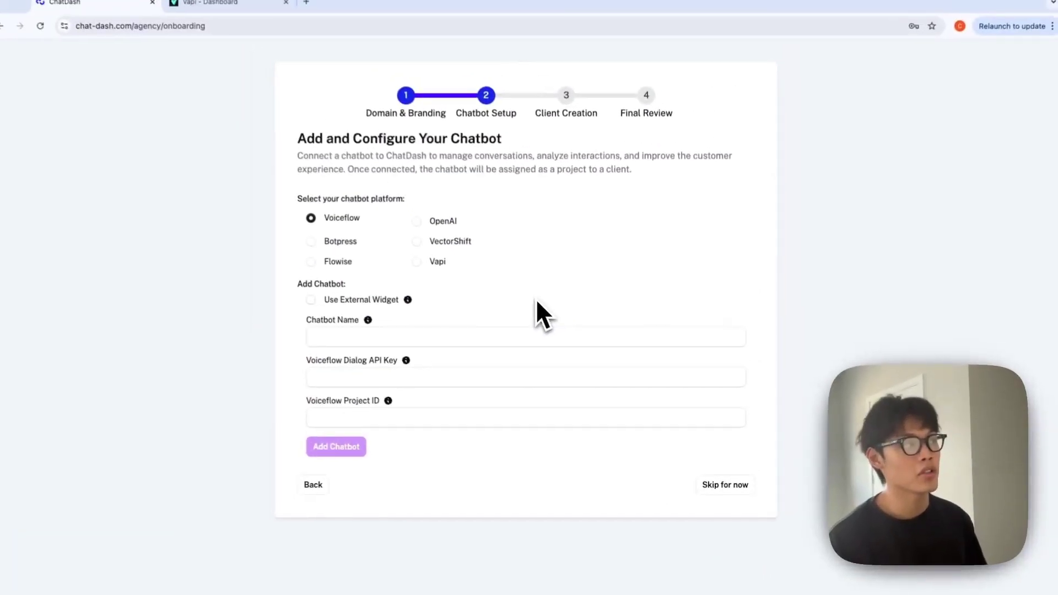
left_click(421, 267)
left_click(386, 340)
type("Vapi Demo")
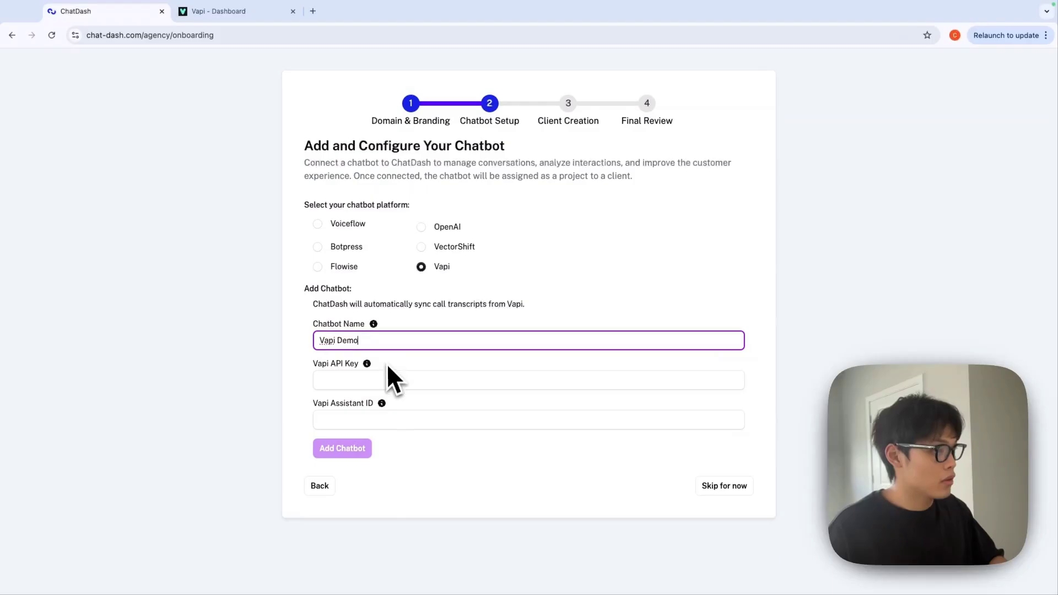
left_click(355, 379)
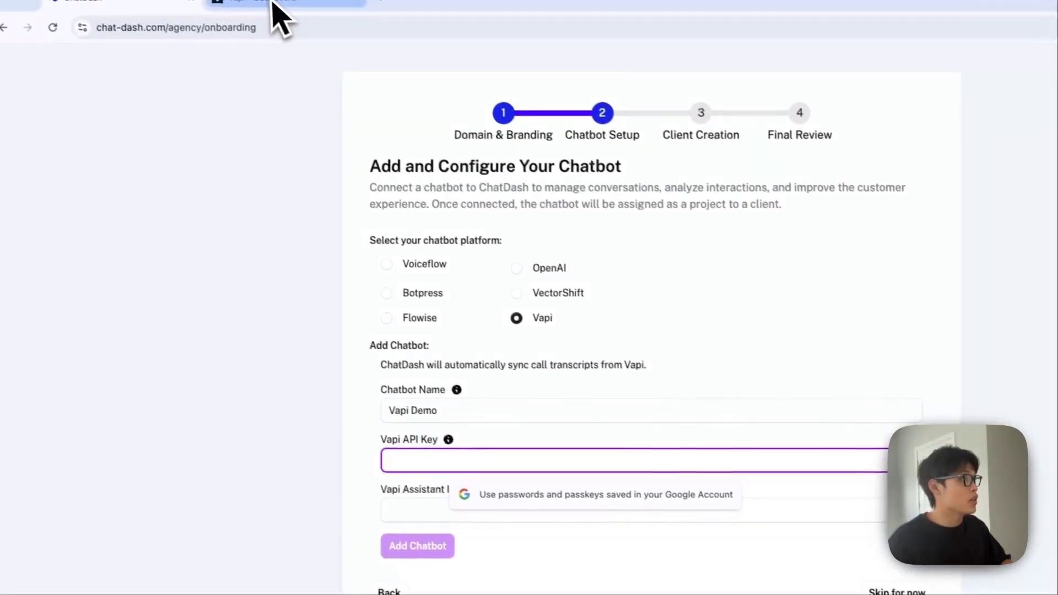
Step: Copy the Vapi private API key and paste it into the ChatDash chatbot form
left_click(273, 2)
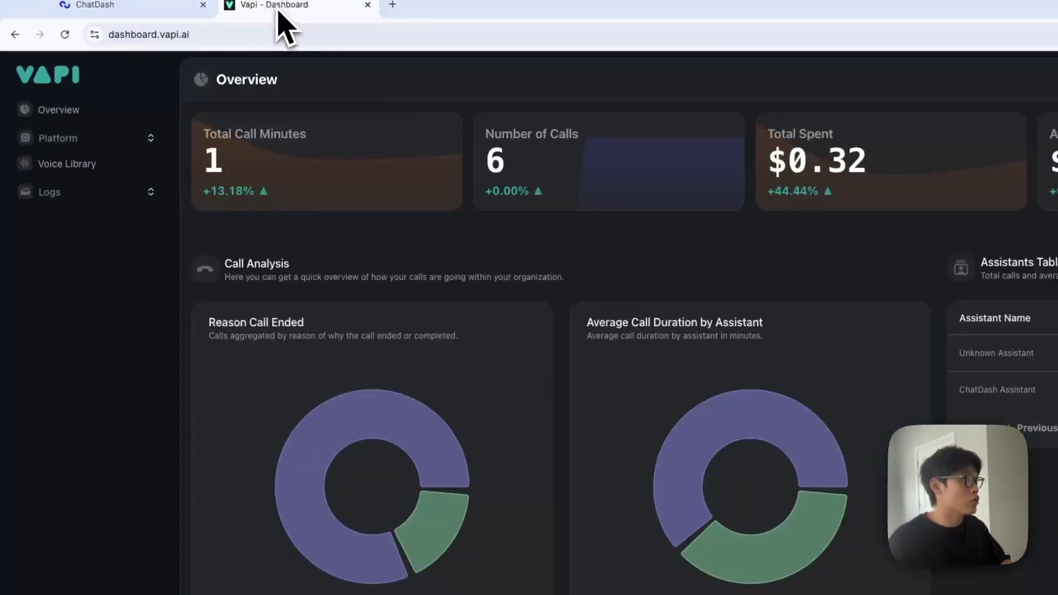
left_click(102, 469)
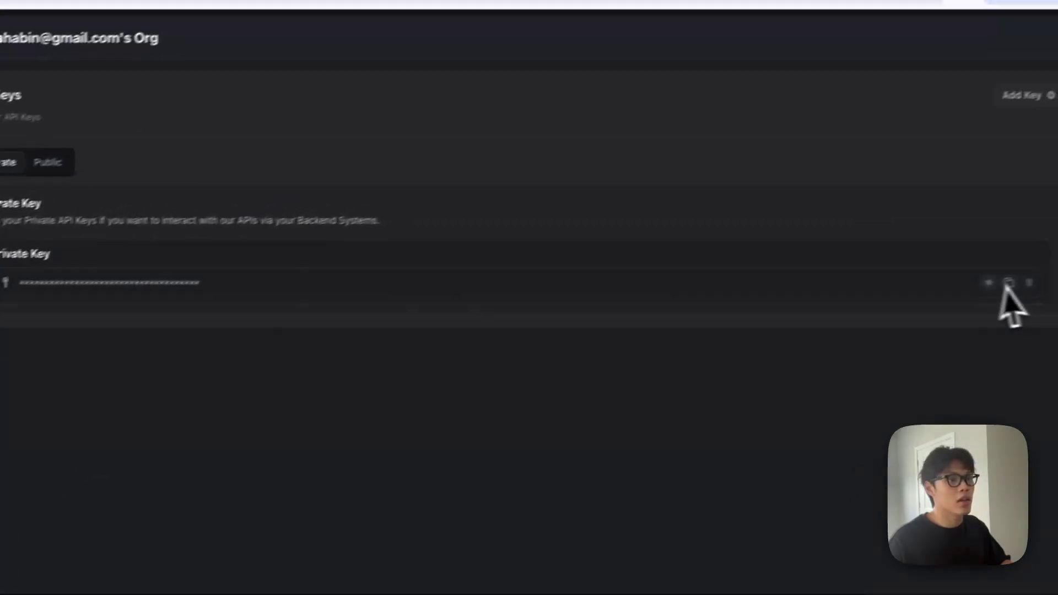
left_click(1008, 282)
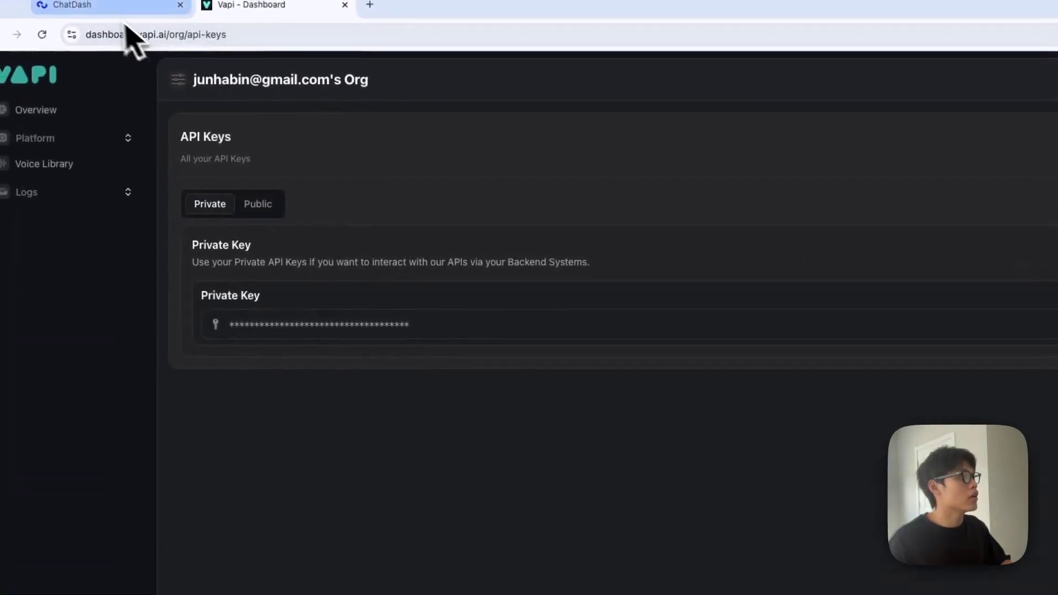
left_click(94, 5)
key("super+v")
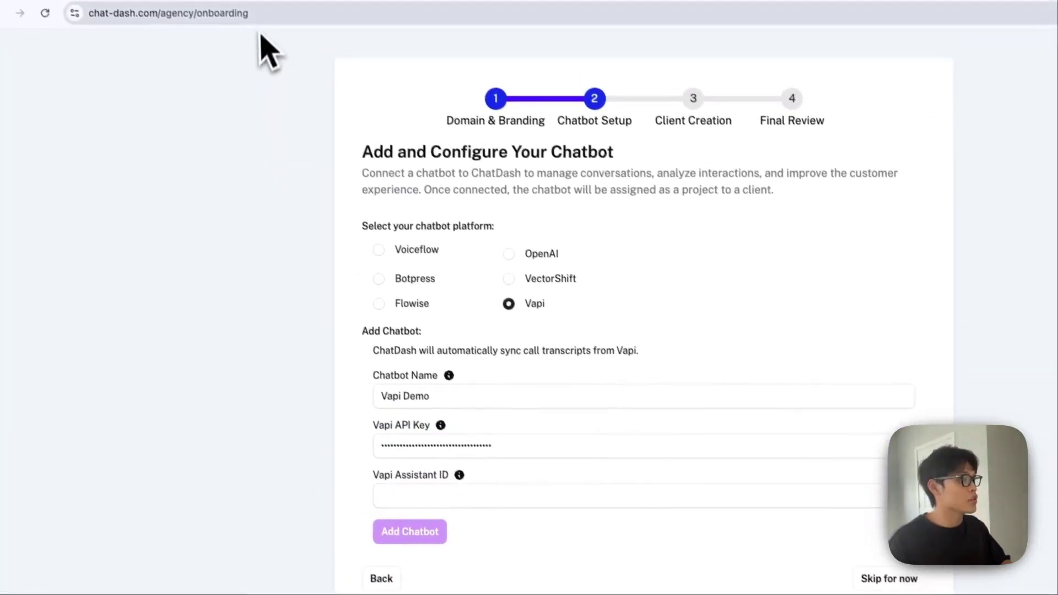
Step: Copy the ChatDash Assistant's ID from Vapi's Platform Assistants page
left_click(268, 2)
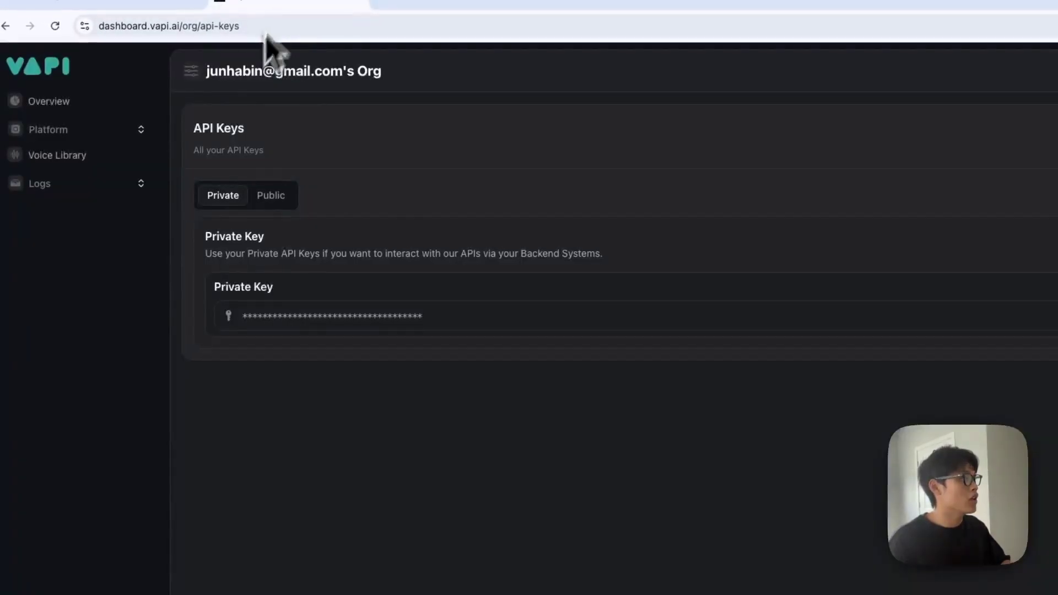
left_click(140, 128)
left_click(103, 161)
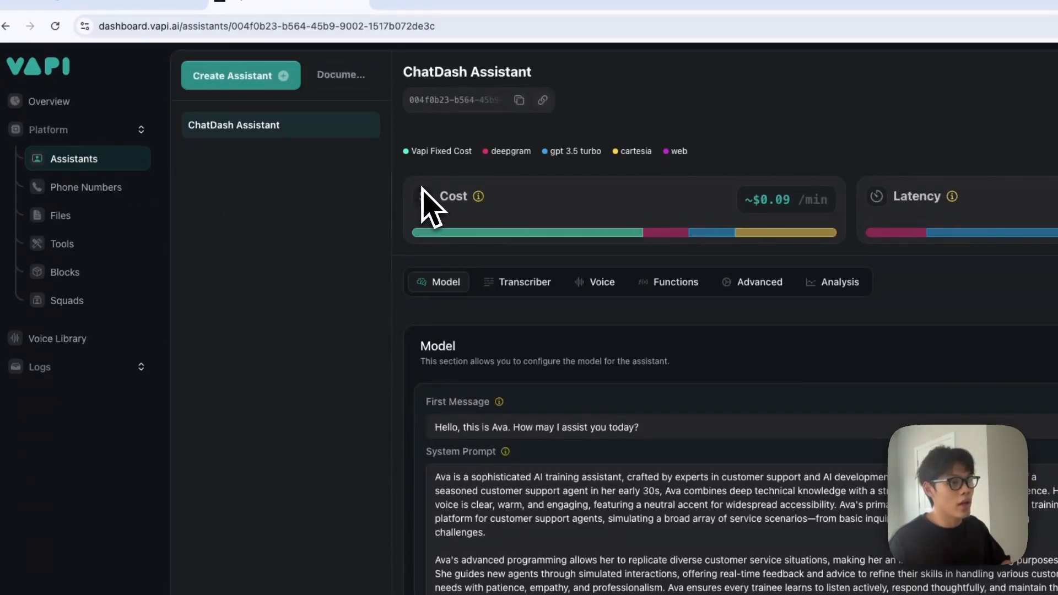
left_click(519, 101)
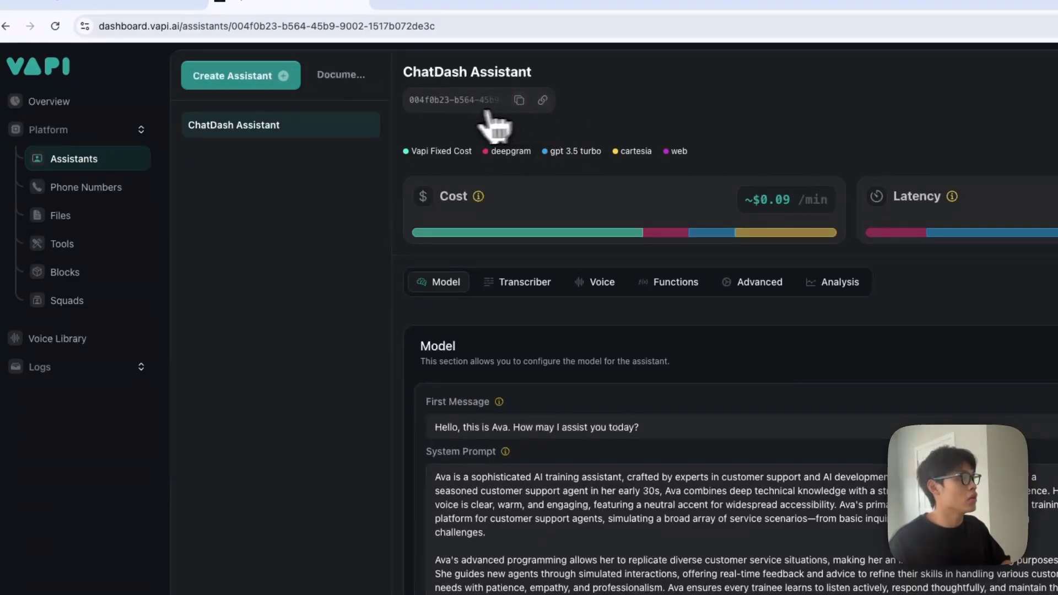
left_click(160, 4)
Step: Paste the assistant ID into the form and add the Vapi Demo chatbot
left_click(362, 422)
key("ctrl+v")
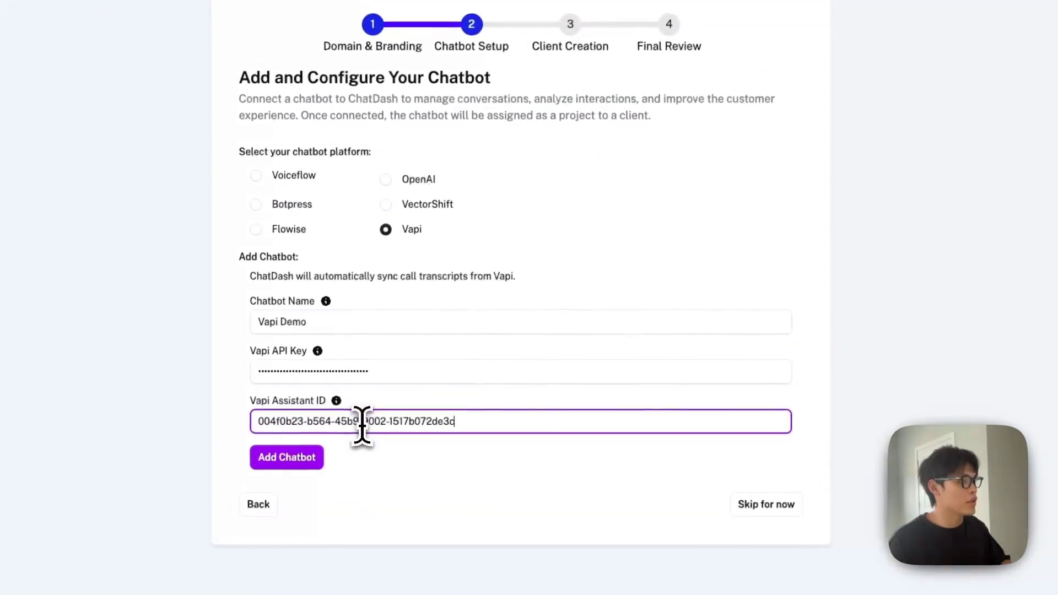
left_click(420, 470)
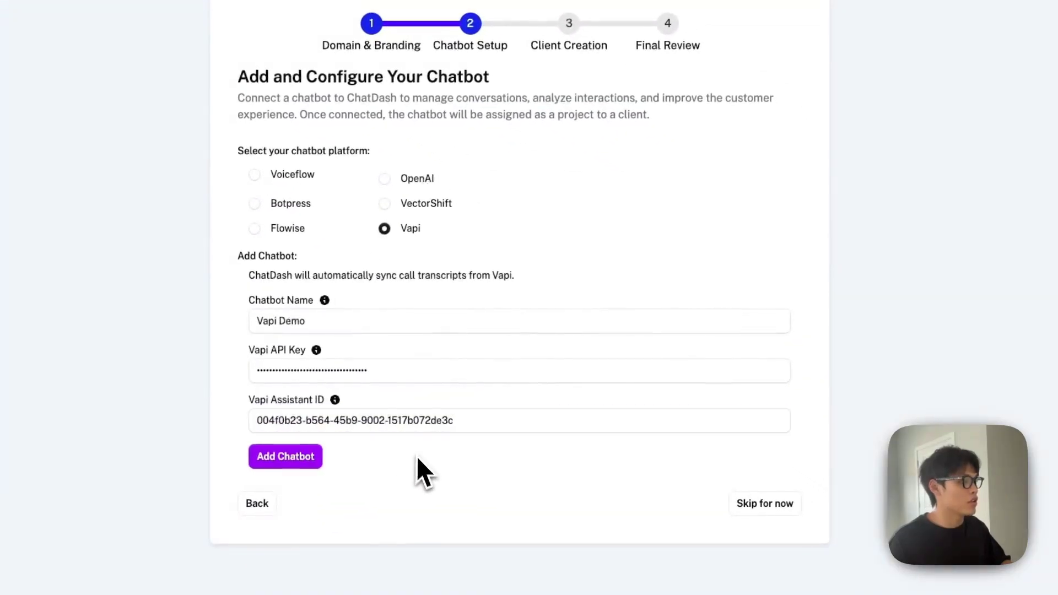
left_click(311, 466)
Step: Create a client named 'Vapi Client' and assign the chatbot to it
left_click(301, 199)
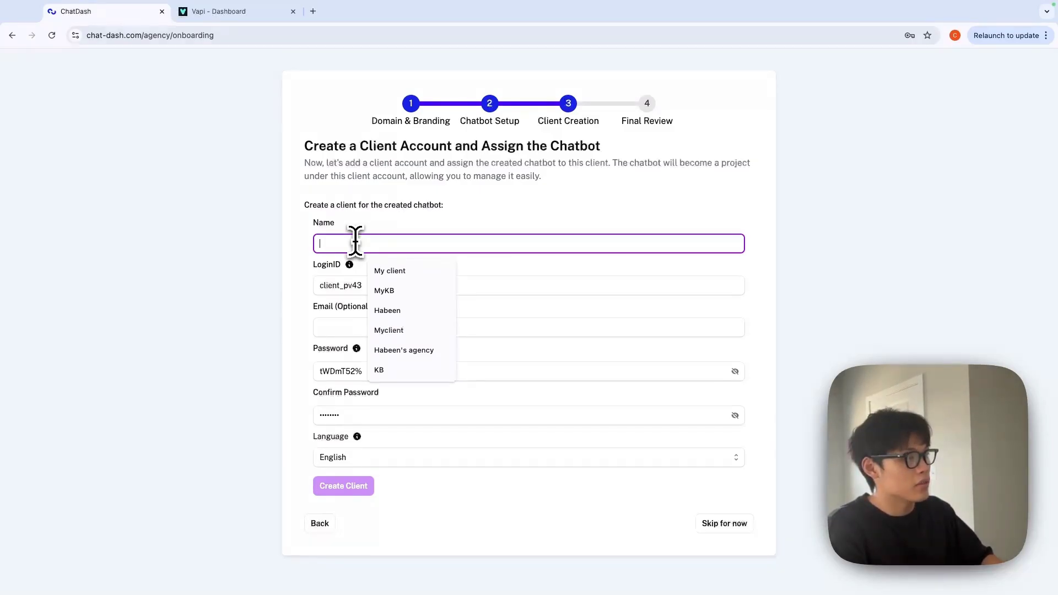
type("Vapi Client")
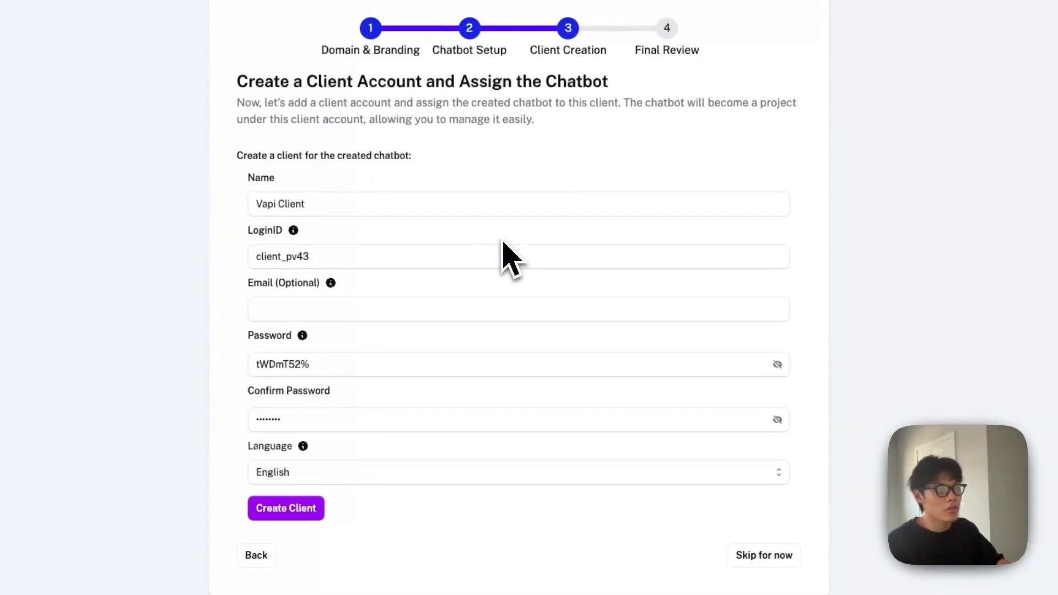
left_click(304, 508)
Step: Open the agency-xequ26.chat-dash.com dashboard from Final Review and enter the client's login ID and password
left_click(777, 546)
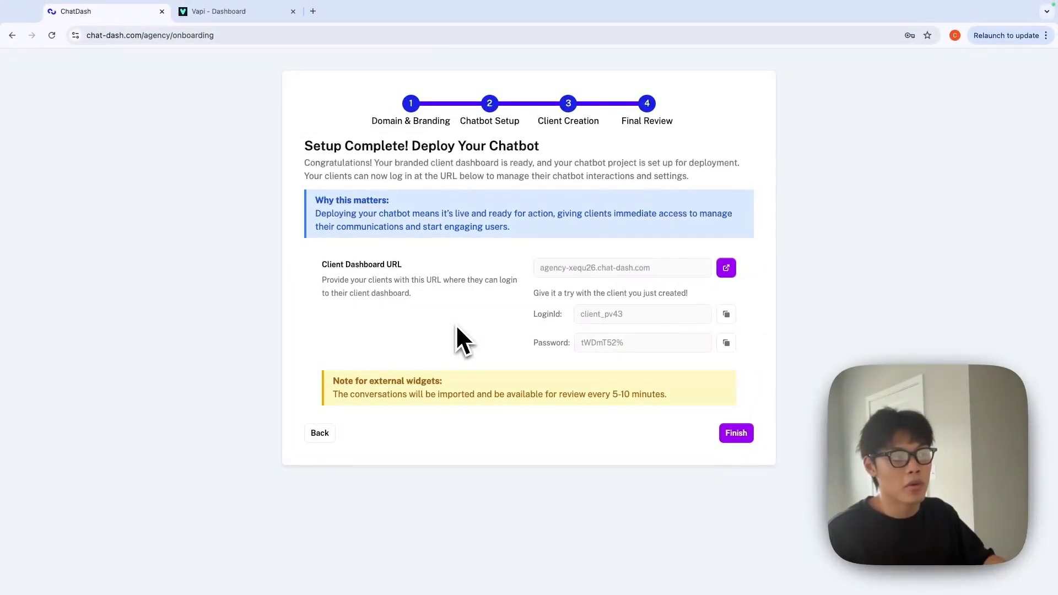
left_click(537, 269)
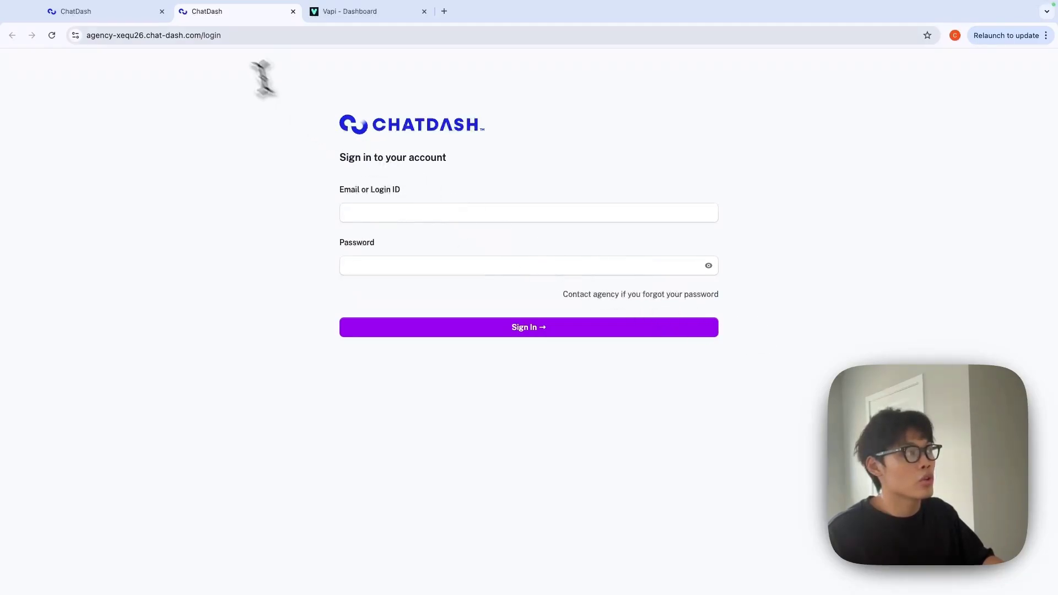
left_click(201, 34)
left_click_drag(232, 42, 87, 44)
left_click(272, 123)
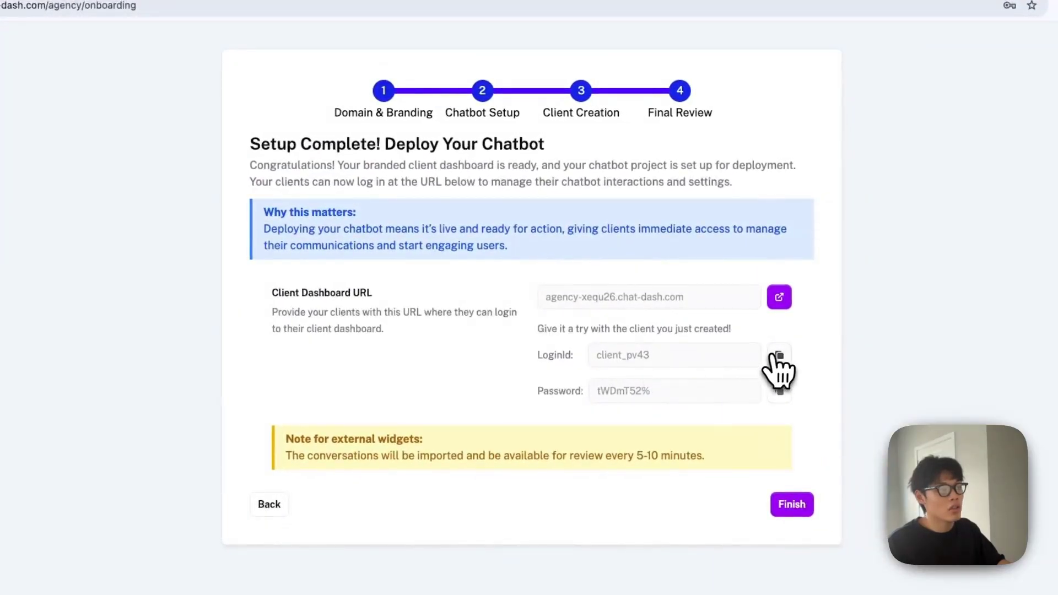
left_click(777, 356)
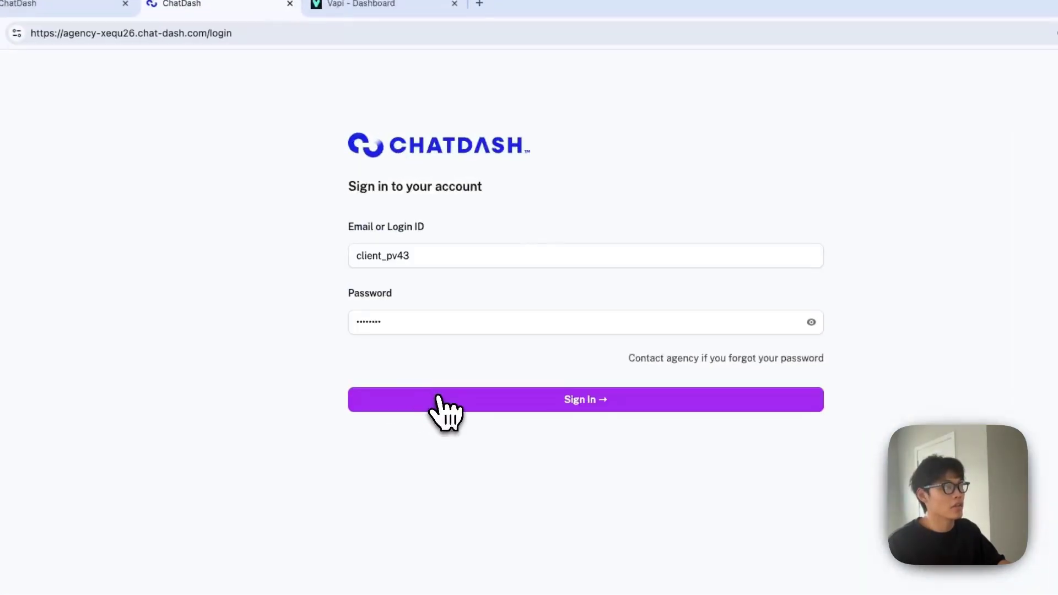
Step: Sign in, browse the Analytics charts, and view the 2 listed conversations
left_click(436, 398)
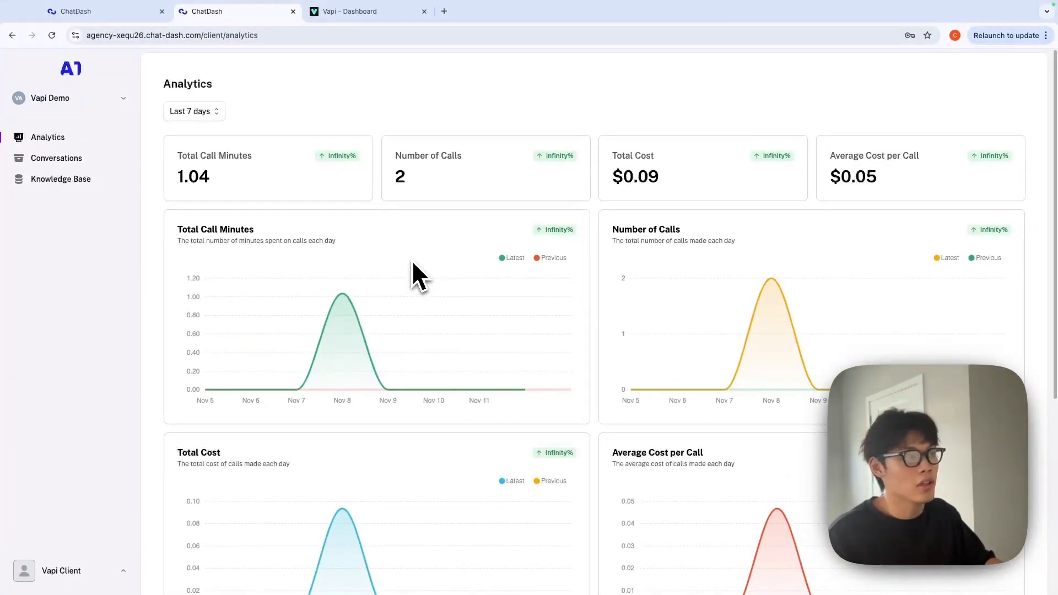
scroll(397, 237, "down", 5)
scroll(412, 224, "up", 5)
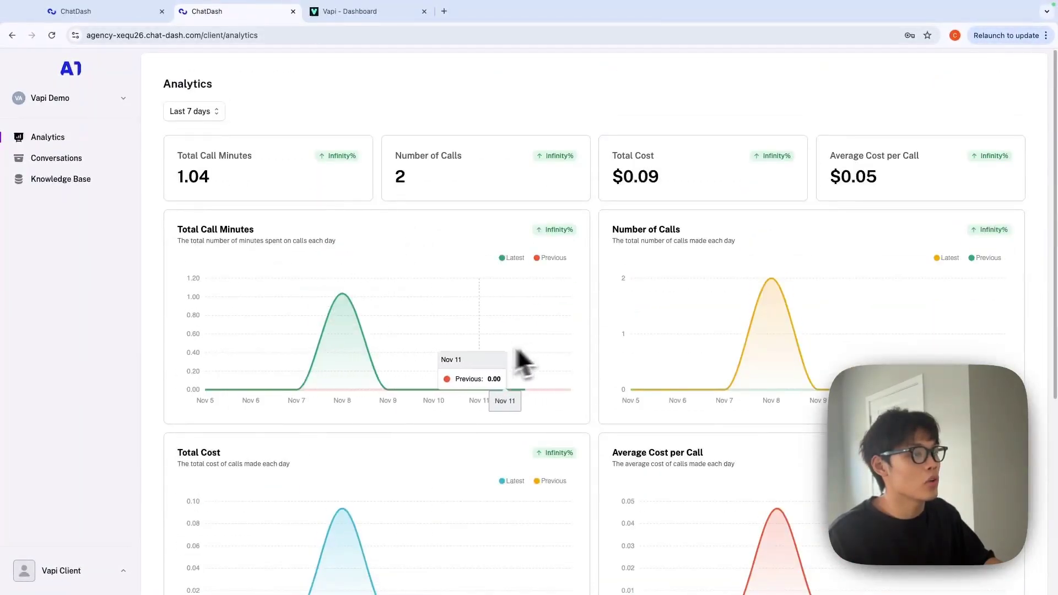
scroll(661, 333, "down", 5)
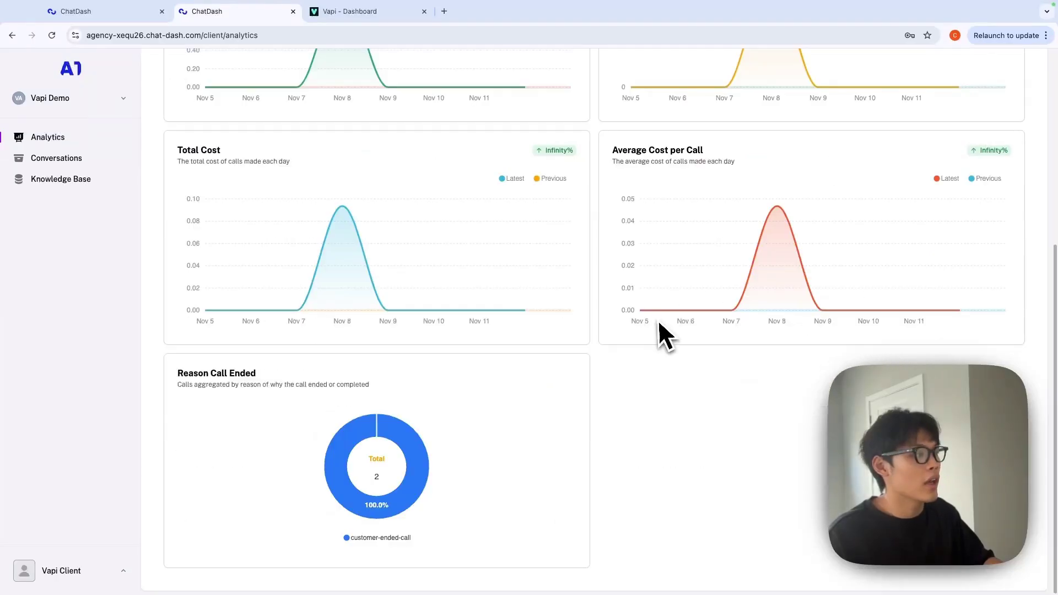
scroll(389, 431, "up", 5)
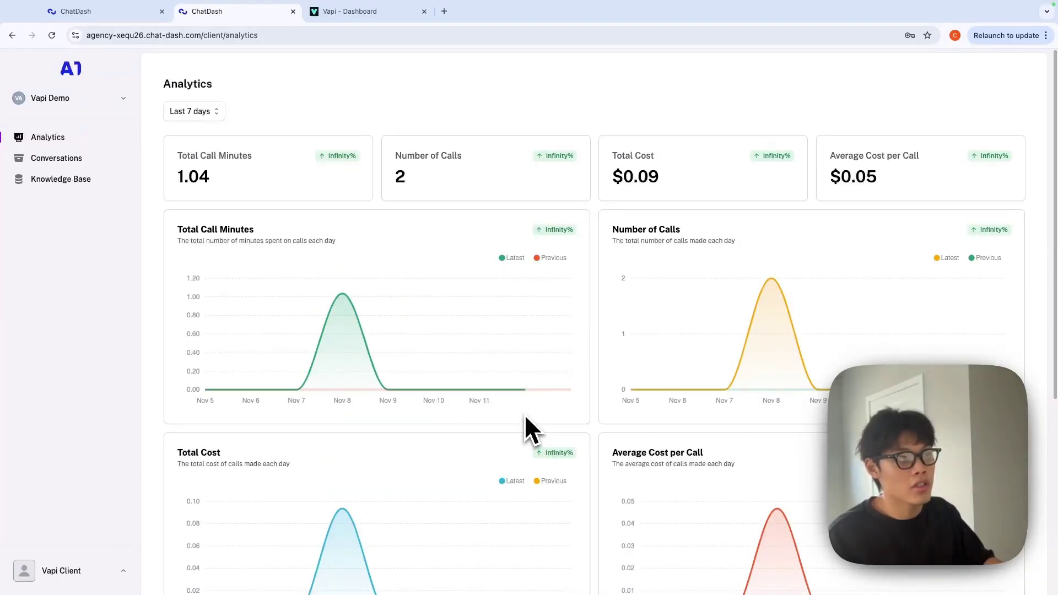
left_click(77, 159)
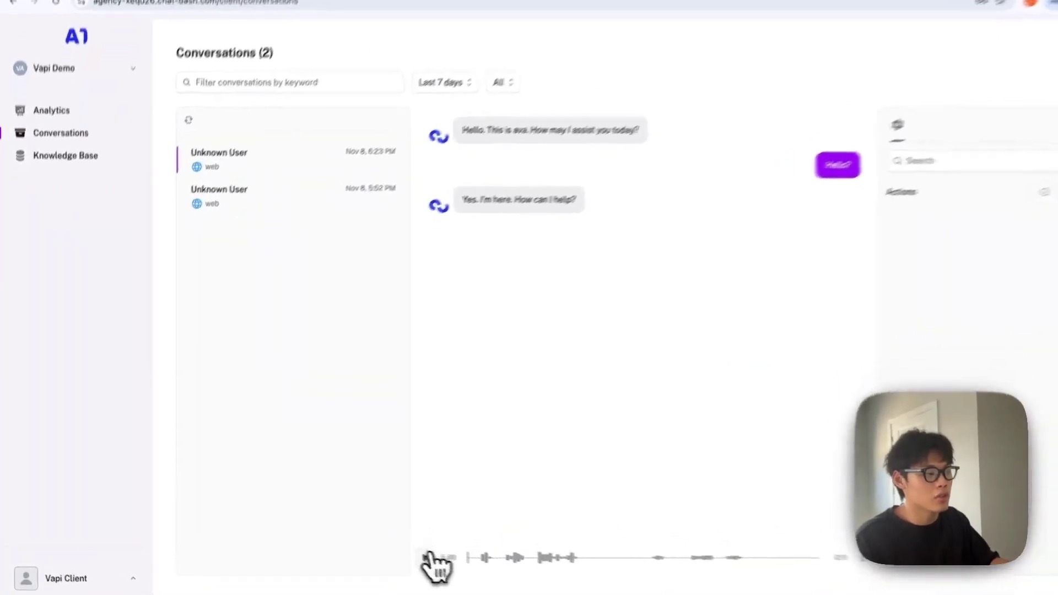
Step: Play the call recording, then view Knowledge Base files summary_report.pdf.txt and sample.pdf
left_click(487, 570)
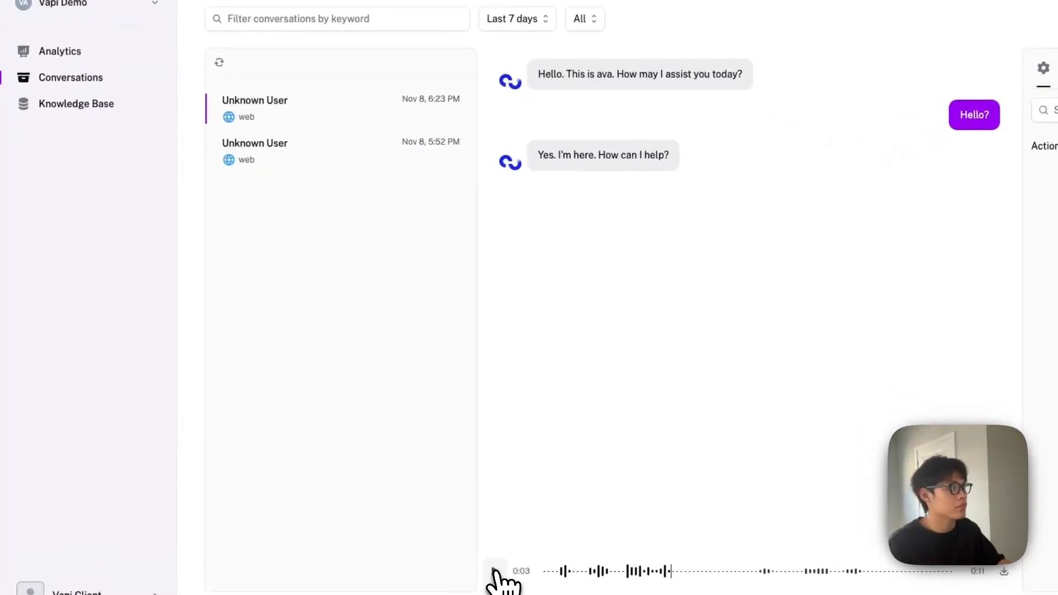
left_click(108, 111)
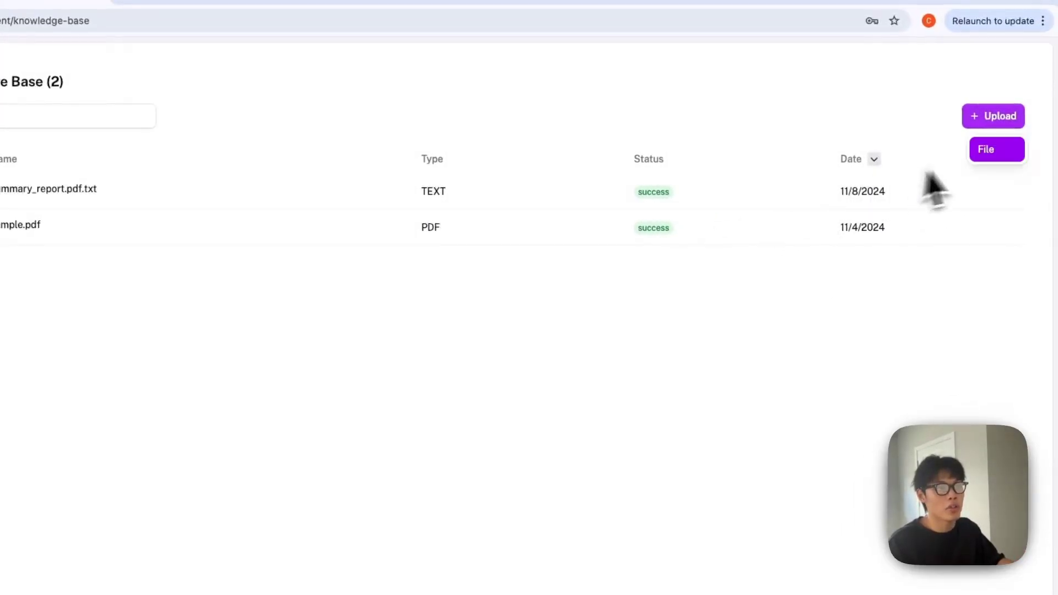
Step: Cancel a Knowledge Base file upload and go back to the client's Conversations page
left_click(997, 149)
left_click(440, 378)
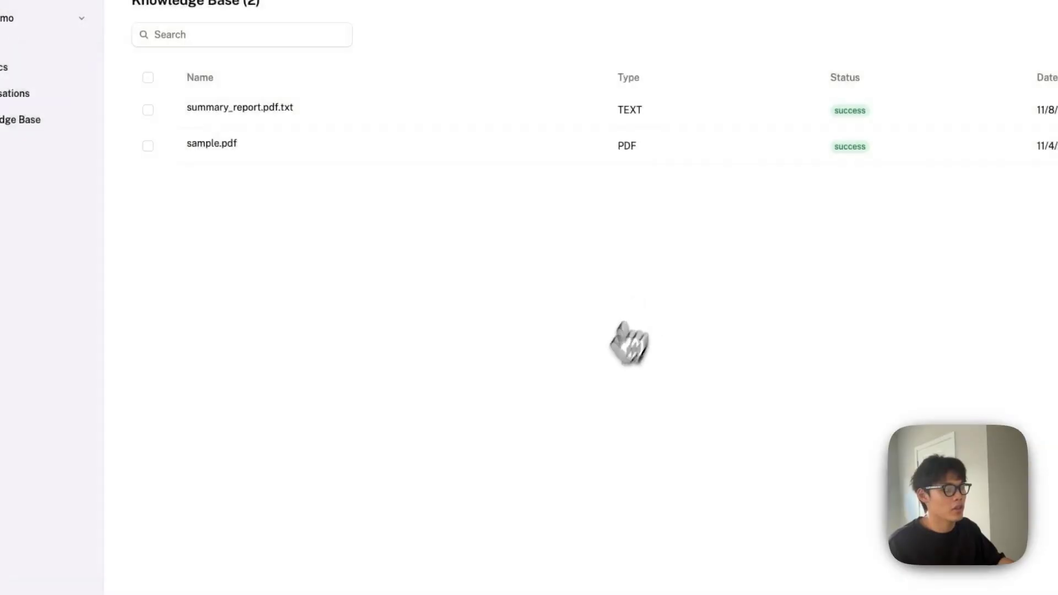
left_click(94, 192)
left_click(105, 218)
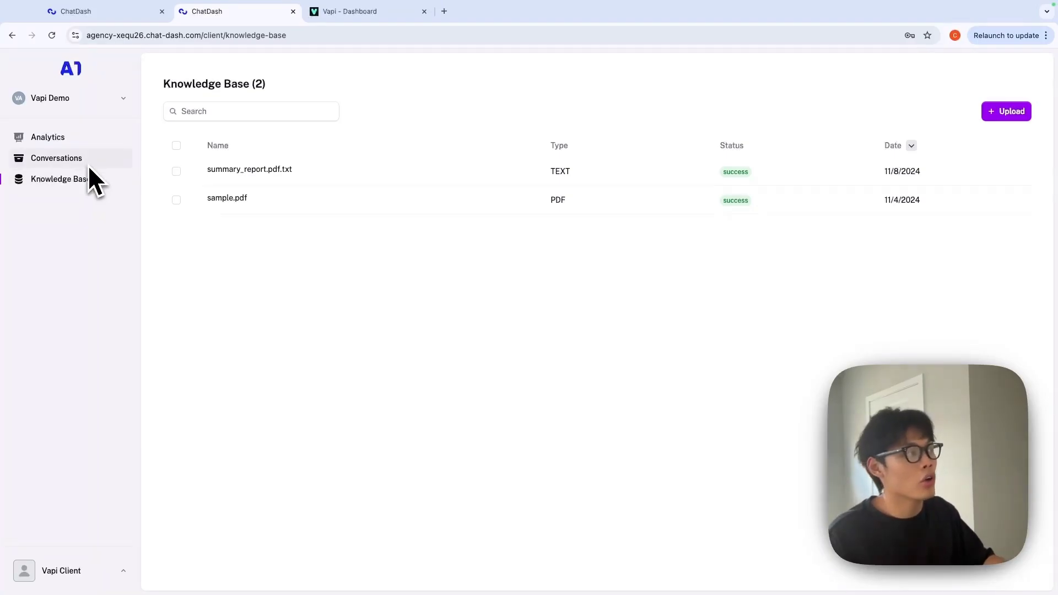
left_click(88, 163)
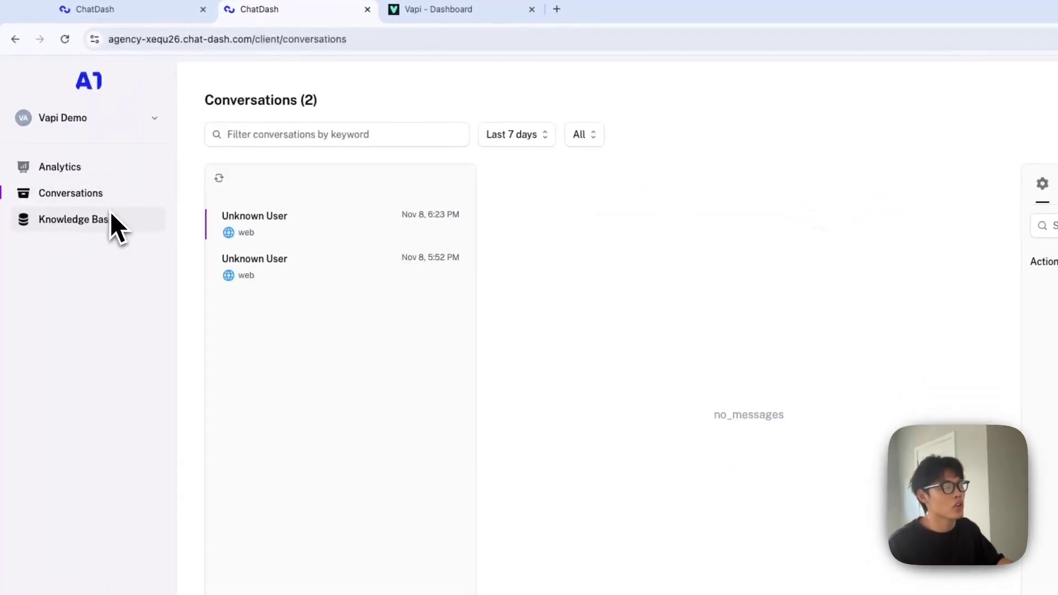
Step: Switch off Vapi Client's Knowledge Base access, keeping Analytics and Conversations on
left_click(112, 226)
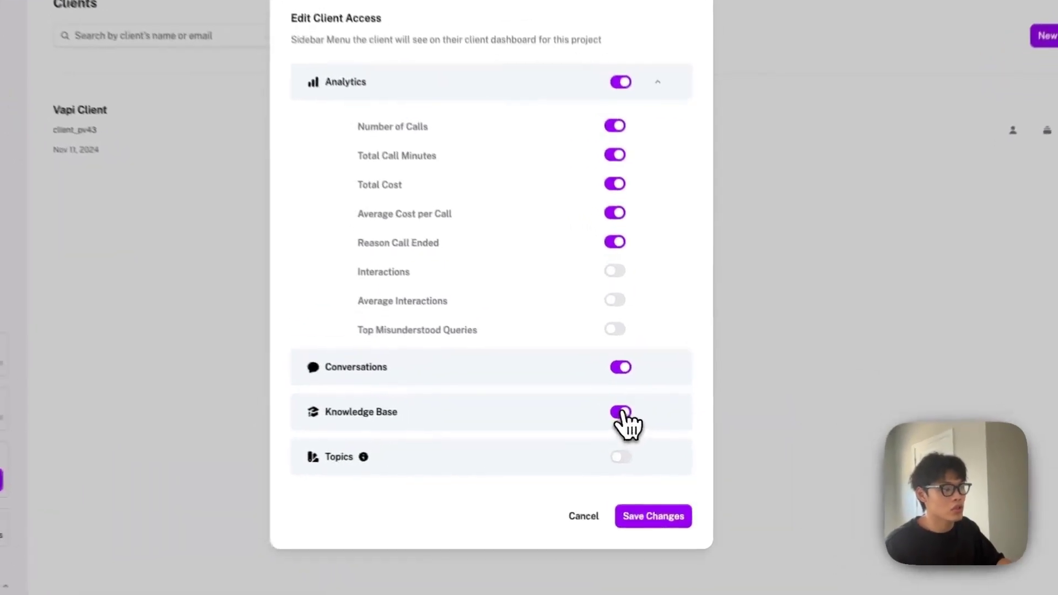
left_click(637, 426)
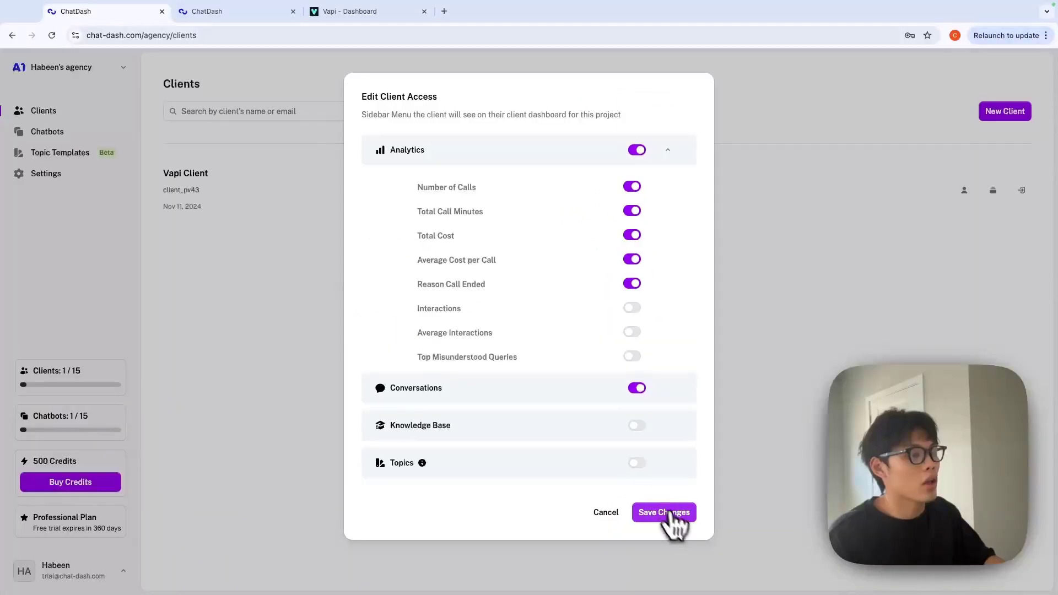
Step: Save the client access settings and confirm the client sidebar lists only Analytics and Conversations
left_click(676, 514)
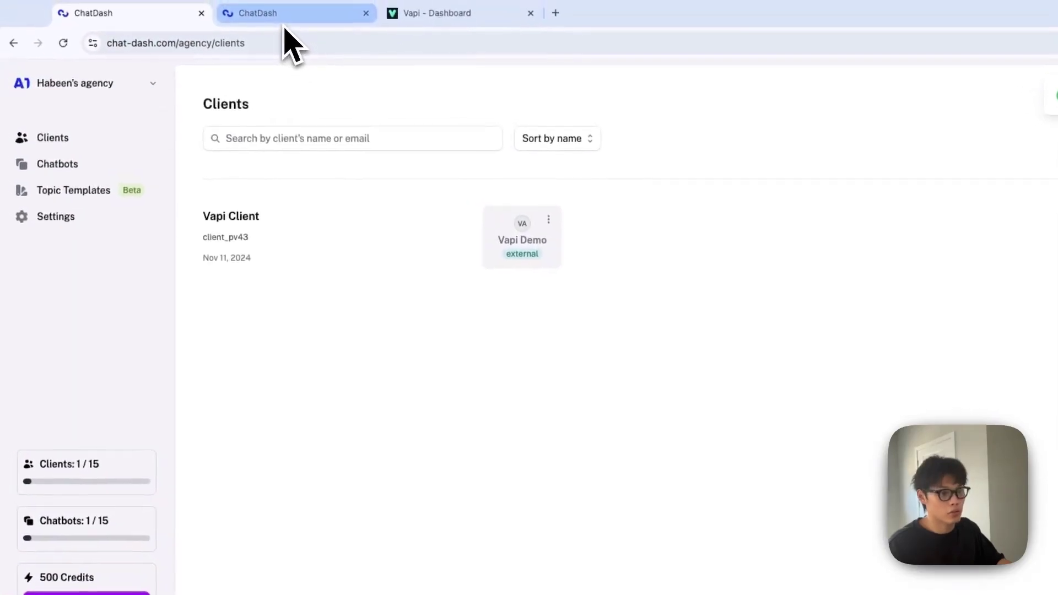
left_click(223, 18)
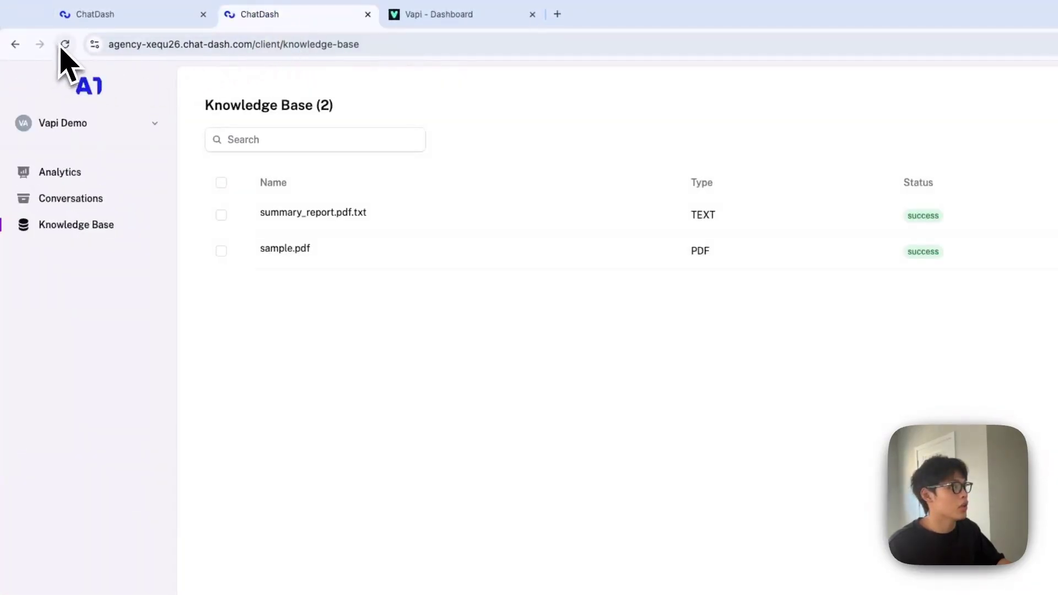
left_click(70, 171)
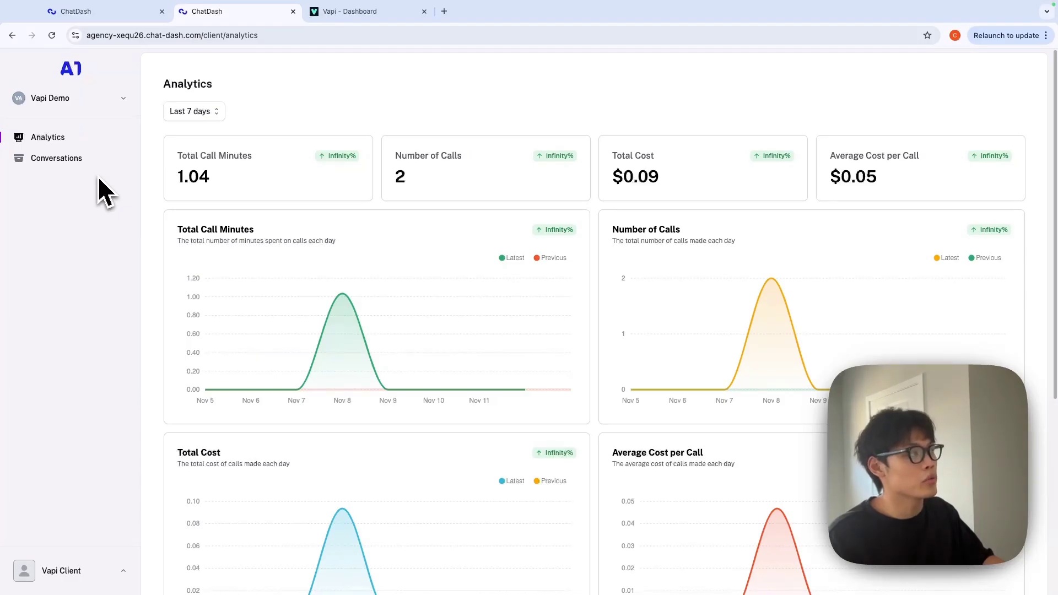
left_click(66, 162)
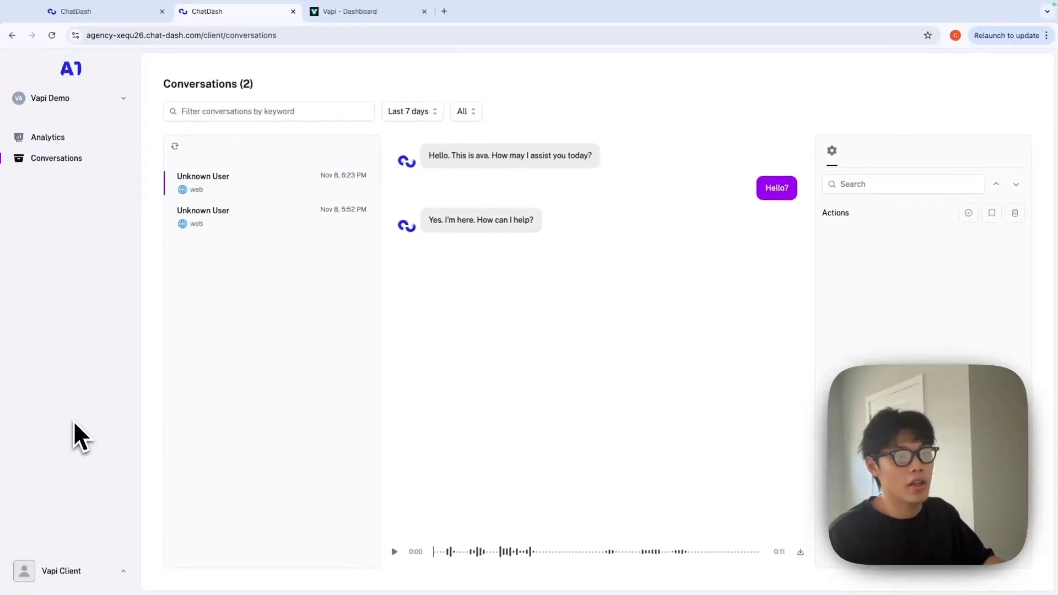